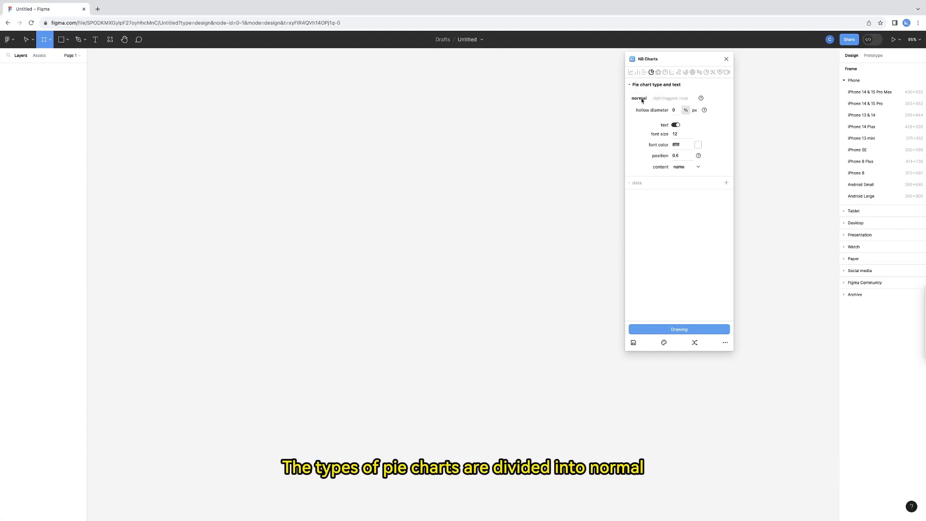
Drag out a new frame near the top-left and draw a basic three-slice pie chart into it.
mouse_move(701, 99)
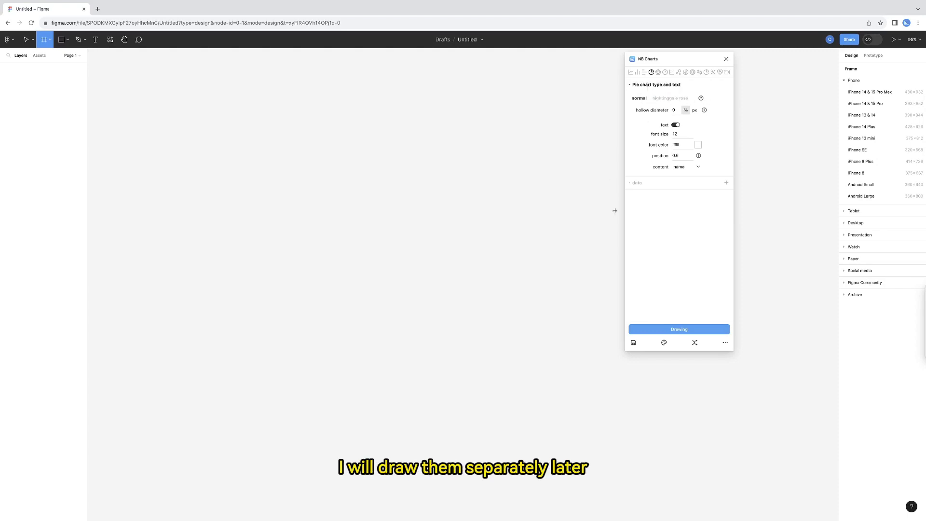
click(50, 42)
click(55, 56)
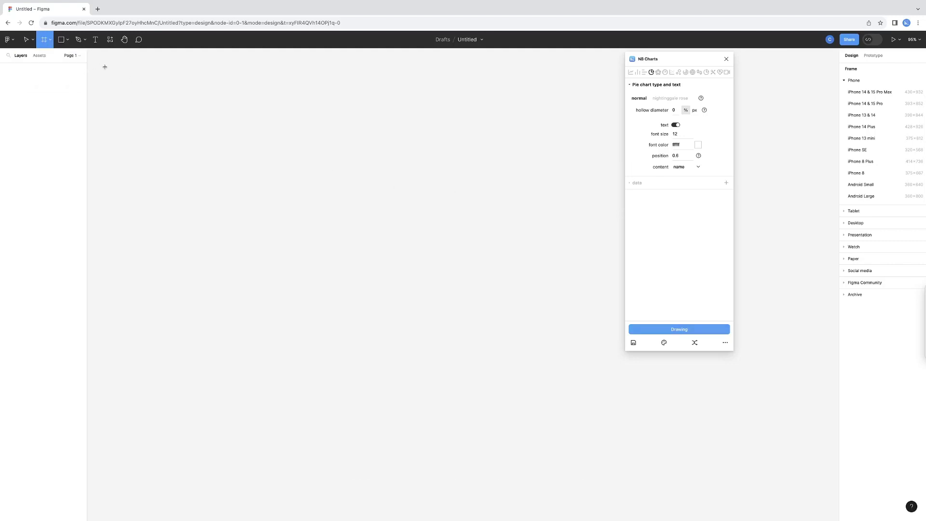
drag(101, 60, 194, 149)
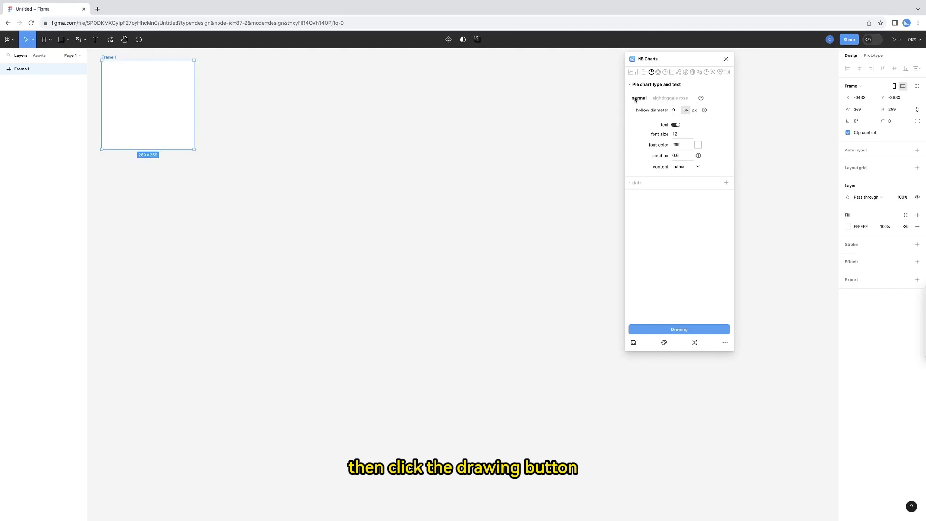
click(639, 332)
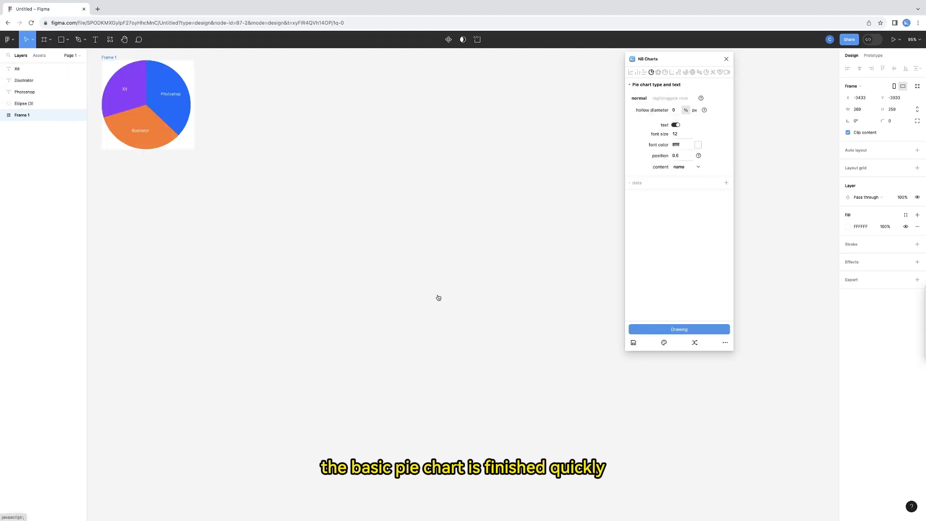
Draw a Nightingale rose chart beside the pie, then reset the chart type to normal.
drag(188, 140, 330, 141)
click(670, 99)
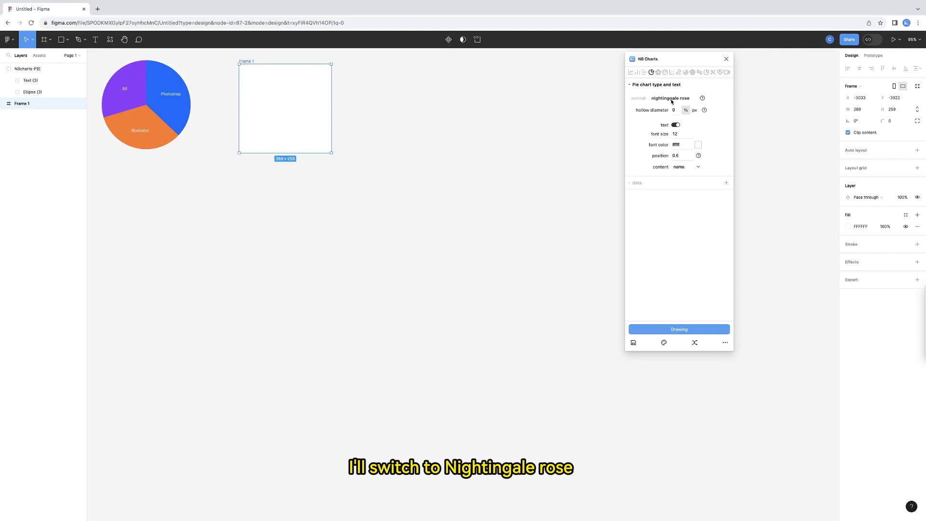
click(680, 330)
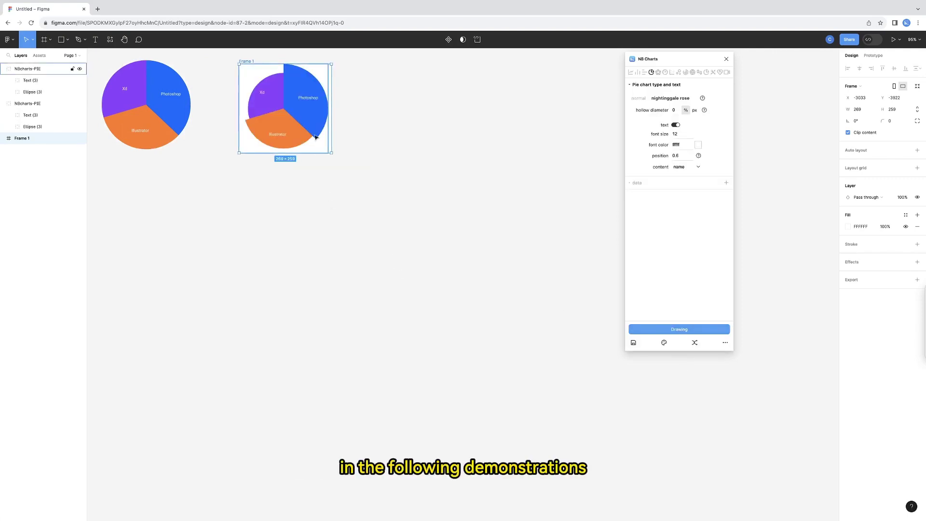
click(635, 99)
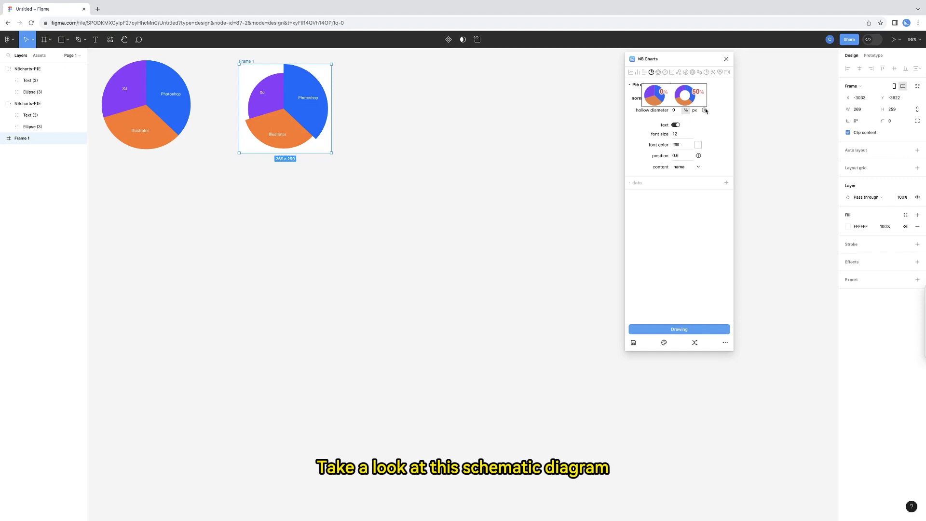
Set the hollow diameter to 30 and draw a pie with a small hollow centre.
click(675, 110)
text(30)
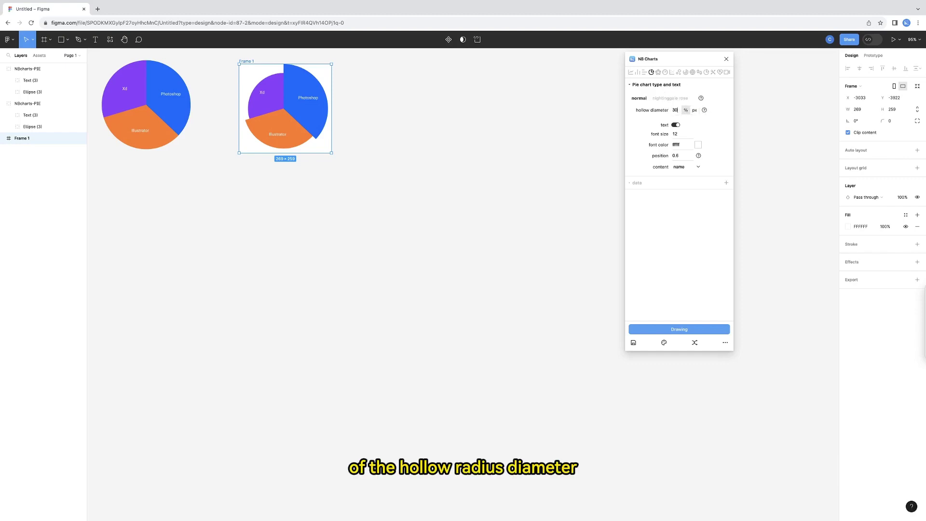
drag(264, 107, 405, 109)
click(647, 329)
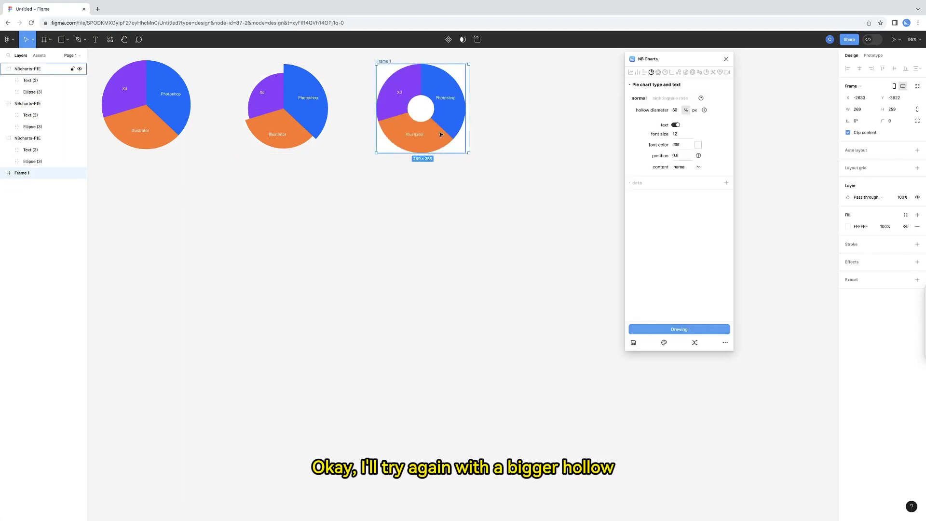
Set the hollow diameter to 80 and draw a donut chart next to it.
double_click(675, 110)
text(80)
drag(453, 129, 572, 130)
click(671, 330)
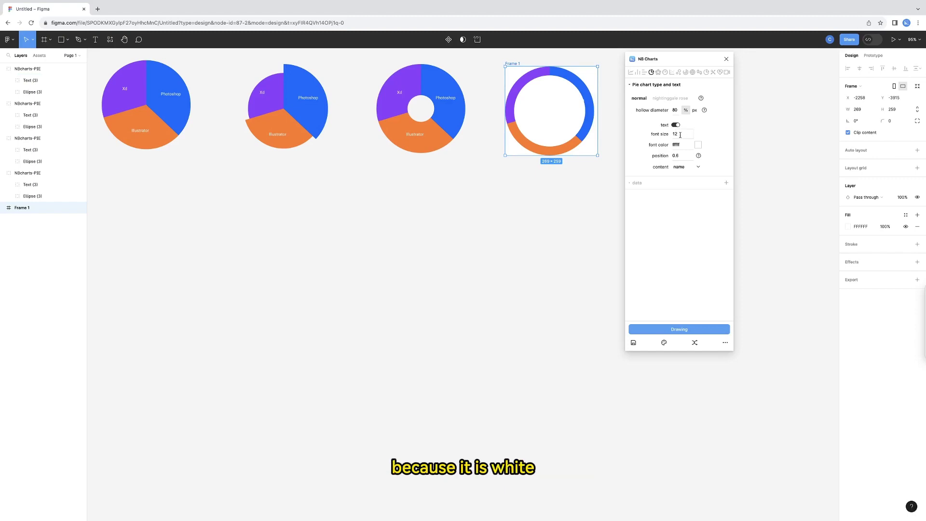
Change the label colour to near-black 141314 and draw a donut below the first pie.
click(698, 146)
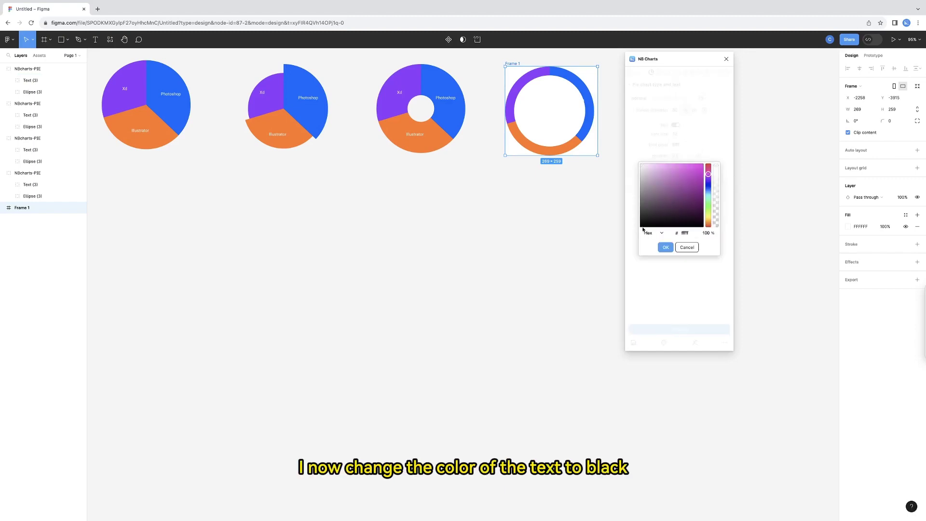
click(642, 226)
click(665, 247)
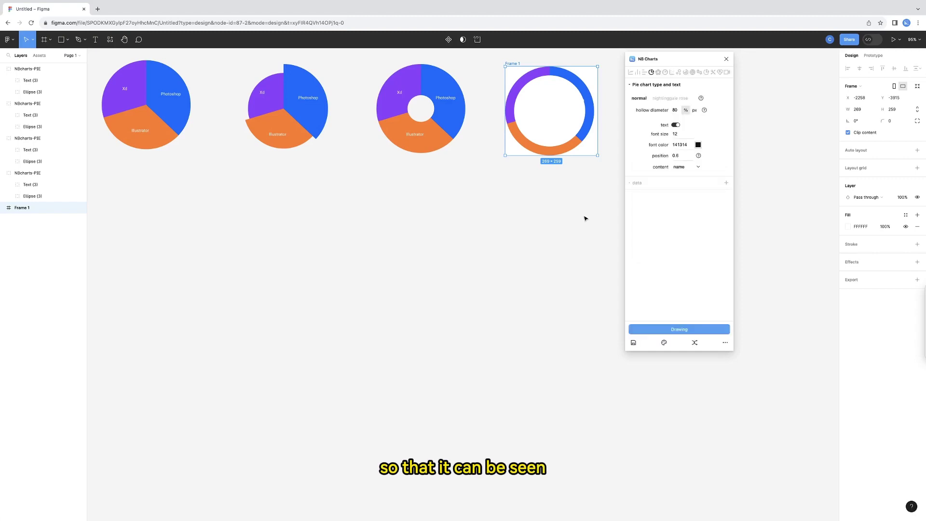
drag(553, 129, 149, 234)
click(648, 329)
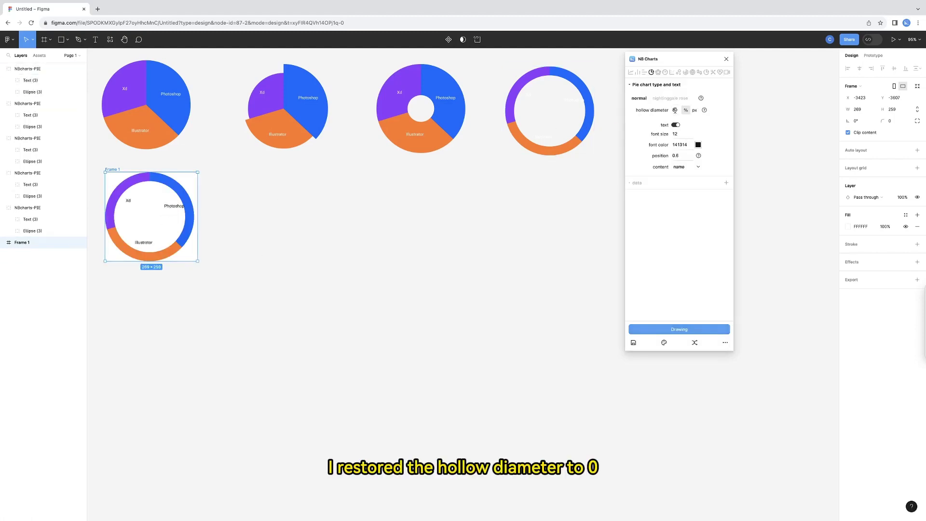
Set hollow diameter 0 and label position 1.2, then draw a solid pie beside the donut.
double_click(674, 110)
text(0)
mouse_move(699, 157)
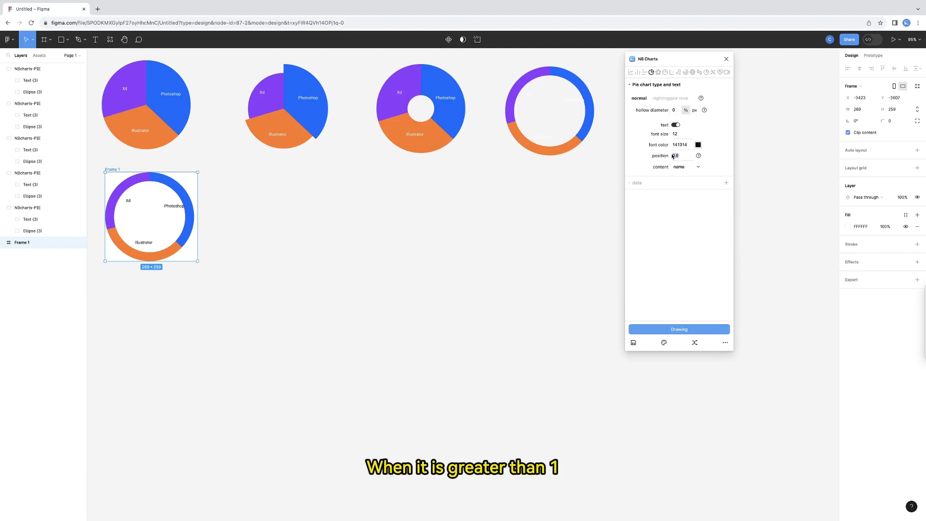
text(1.2)
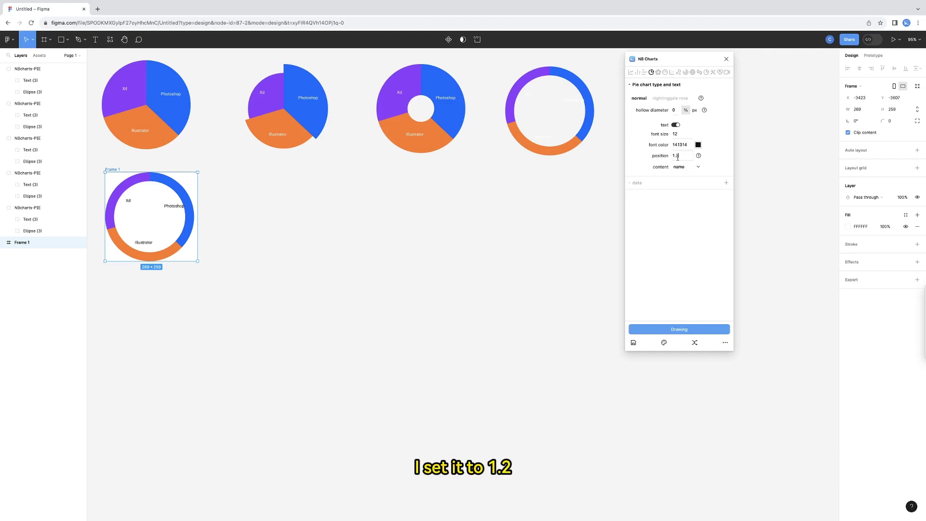
drag(165, 226, 302, 226)
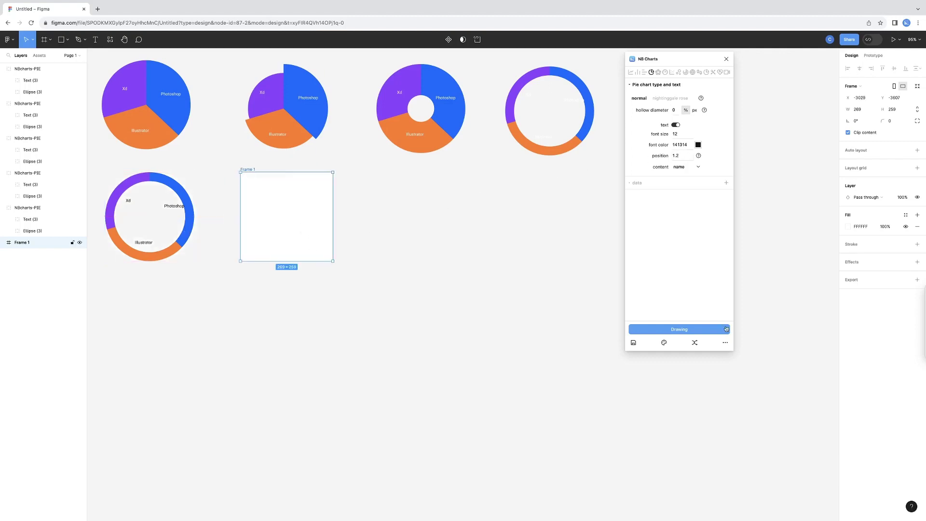
click(726, 330)
Switch label content to name & percentage and draw the pie to the right.
click(285, 333)
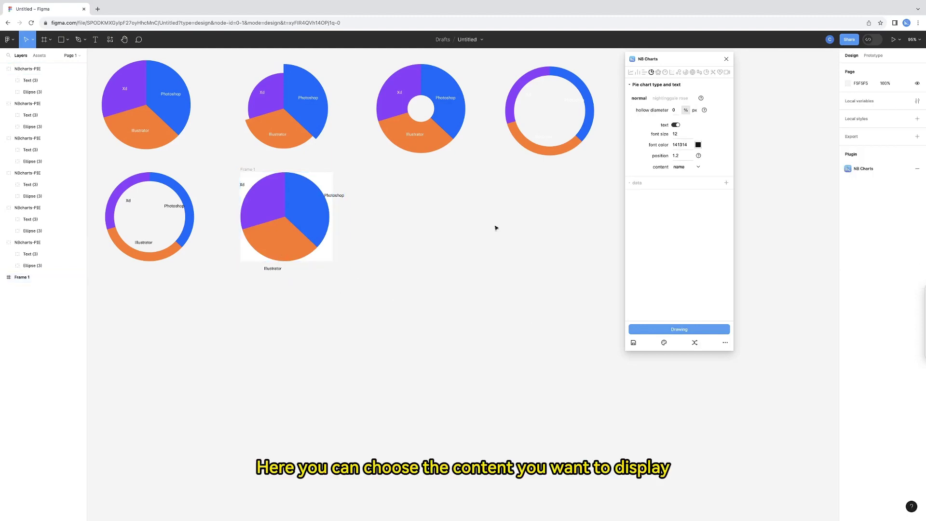
click(681, 167)
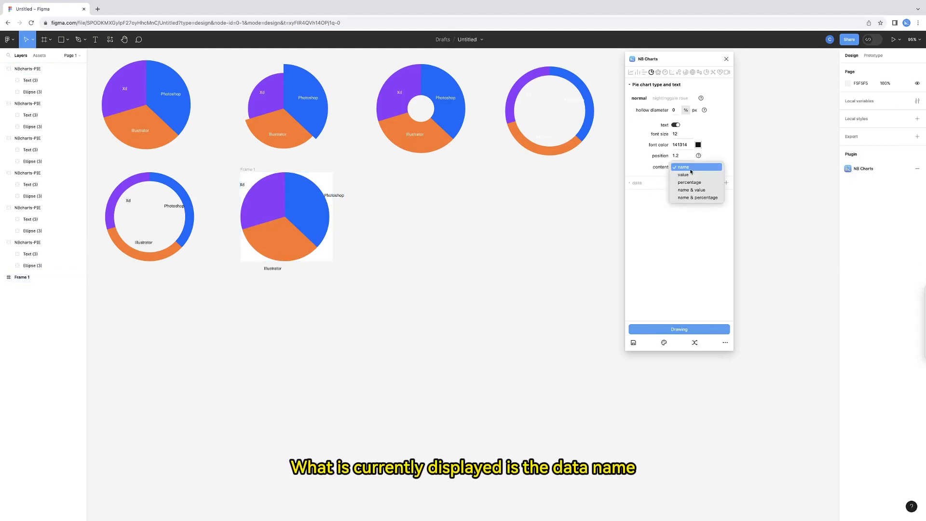
click(697, 198)
drag(346, 217, 411, 218)
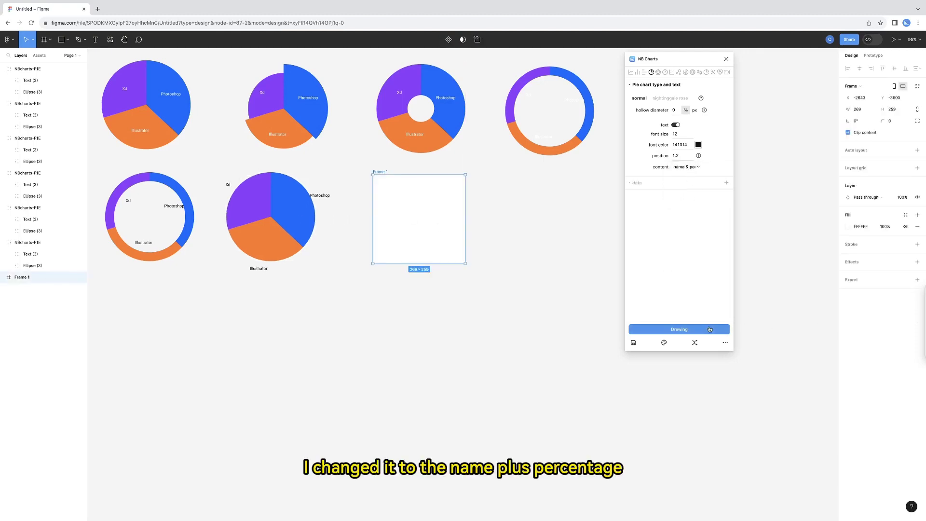
click(704, 330)
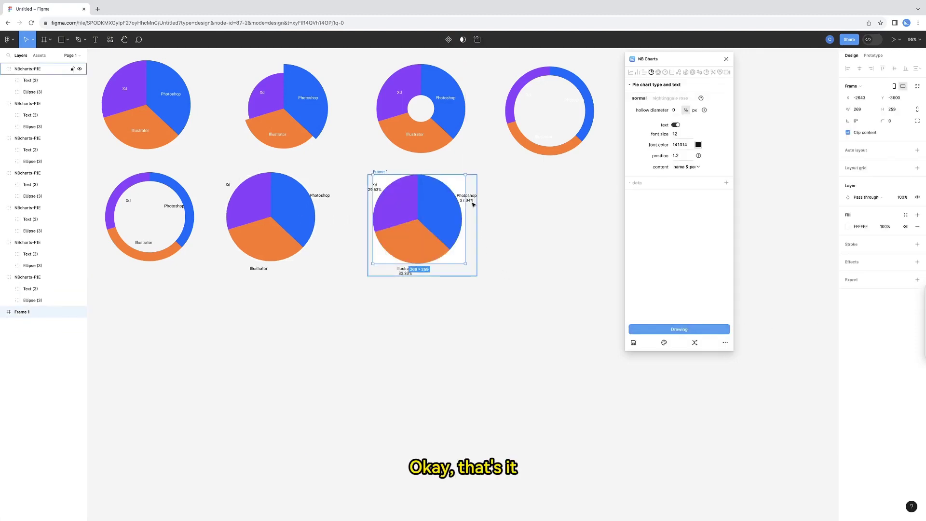
Enable the selected-slice highlight with offset 16 and place the empty frame beside the percentage pie.
click(634, 184)
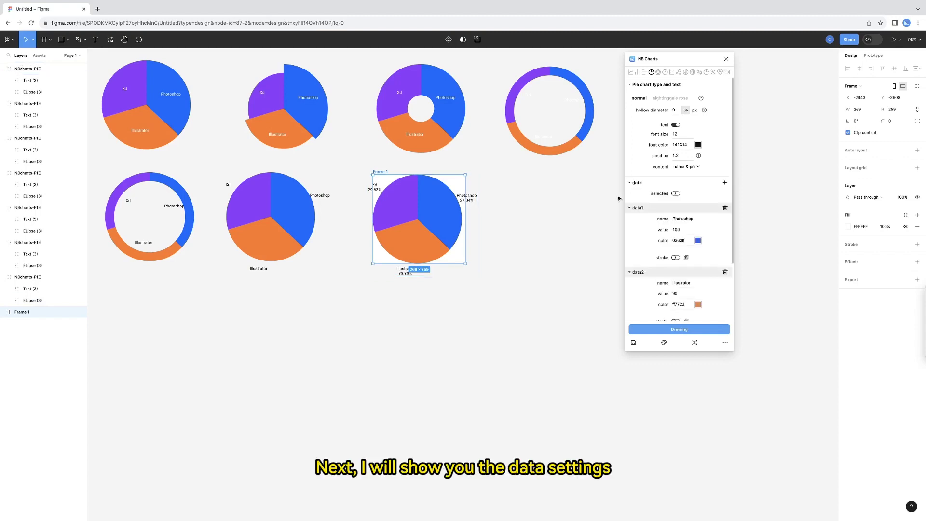
click(675, 194)
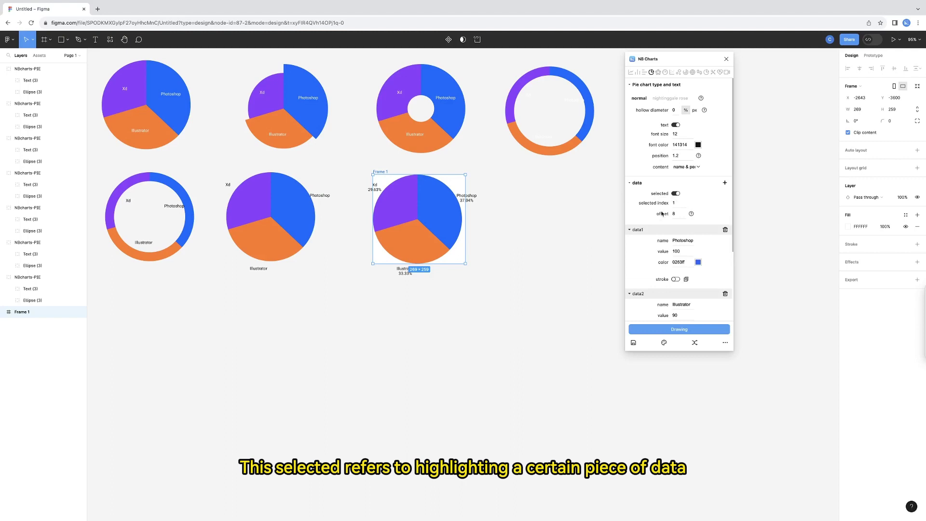
scroll(641, 246, down, 4)
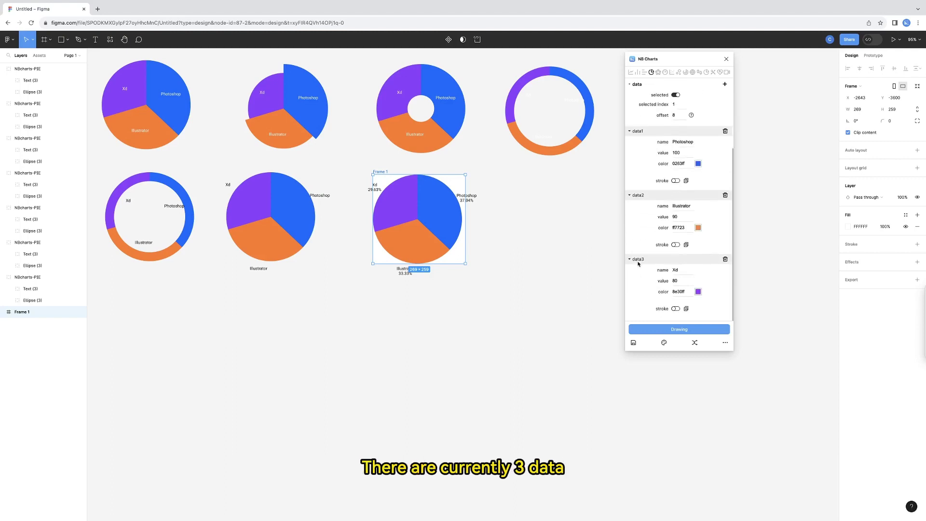
scroll(665, 231, up, 2)
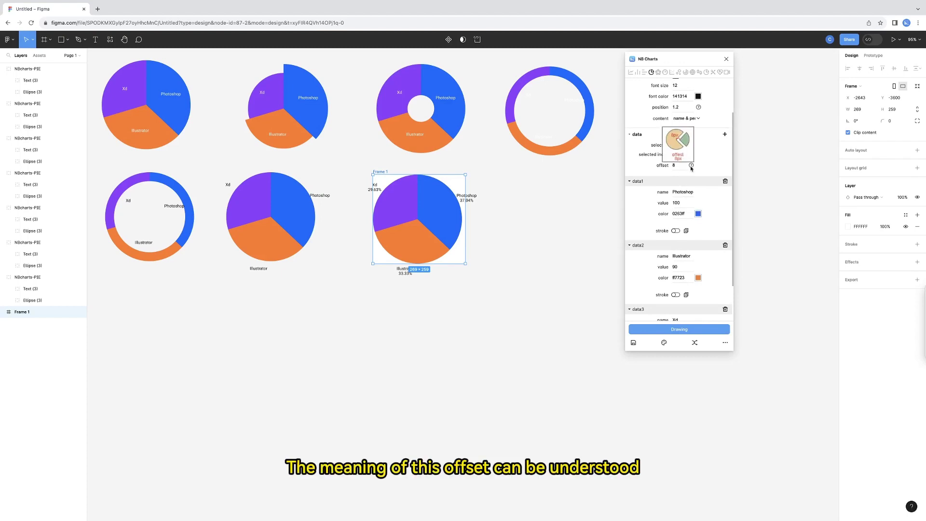
drag(667, 165, 676, 166)
drag(452, 205, 574, 204)
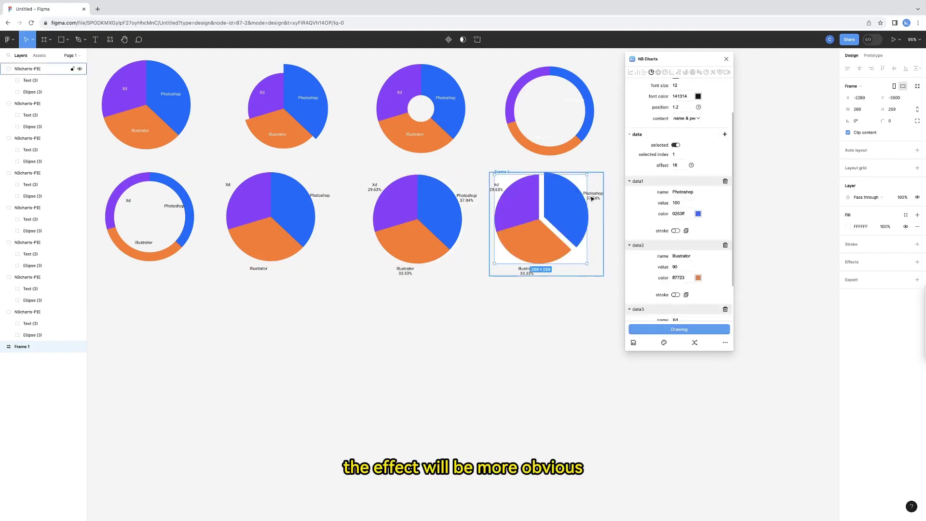
mouse_move(691, 166)
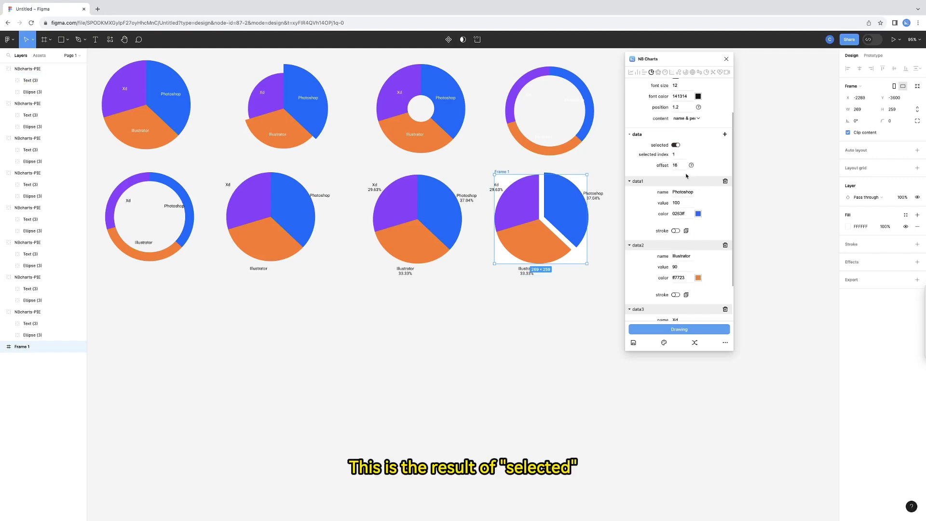
Set the selected index to 3 and draw a pie below the first row with Xd pulled out.
double_click(673, 155)
text(3)
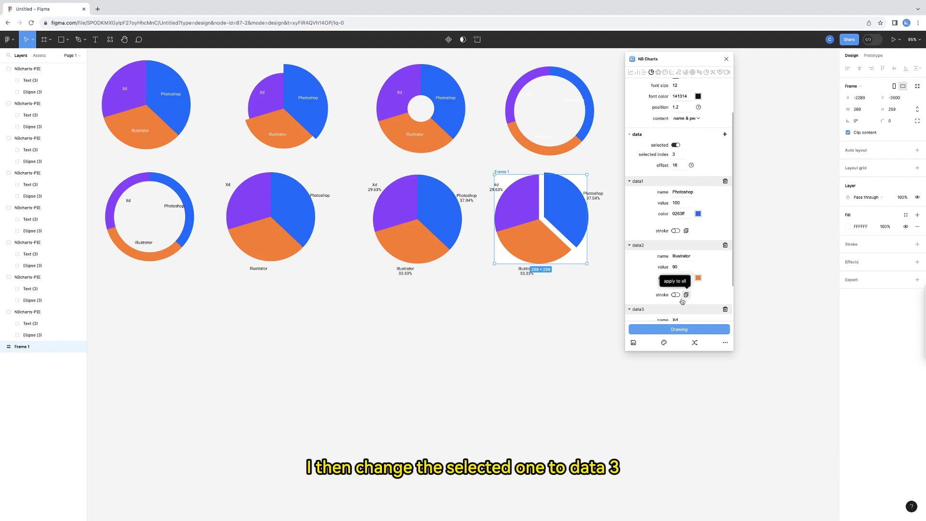
scroll(684, 306, down, 2)
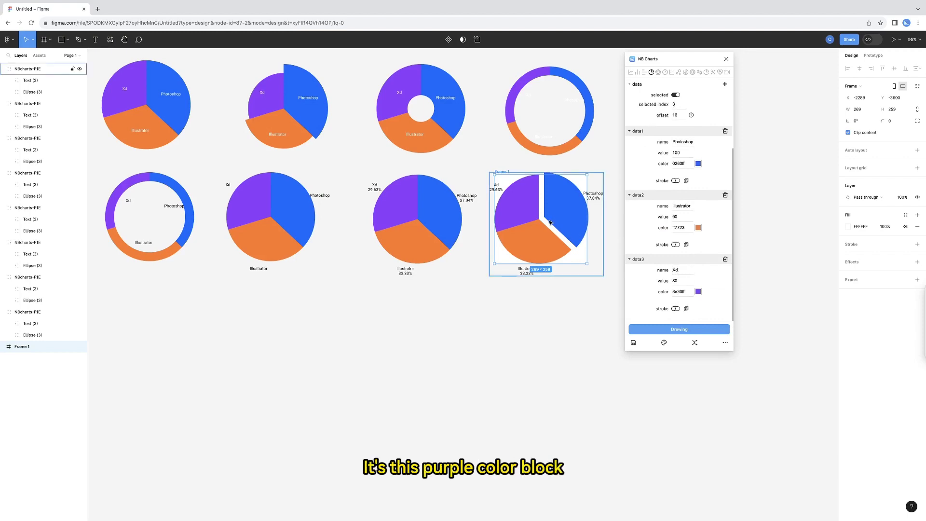
drag(549, 222, 157, 343)
click(679, 328)
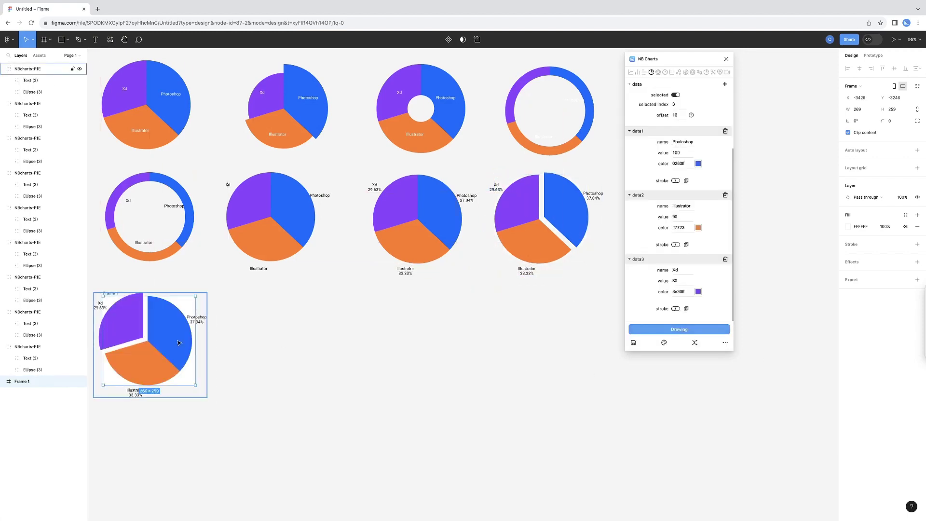
Switch off the data 'selected' toggle and add entries data4 (23) and data5 (5).
click(675, 95)
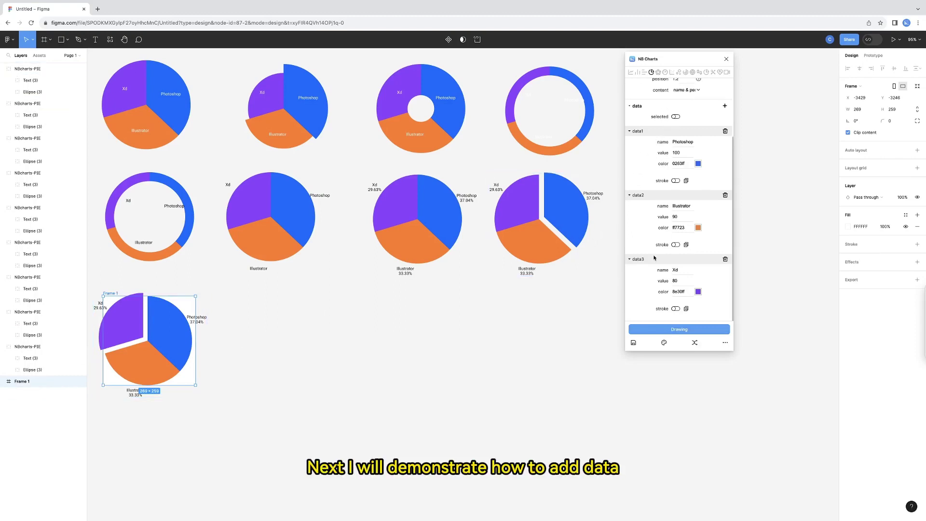
scroll(658, 265, up, 1)
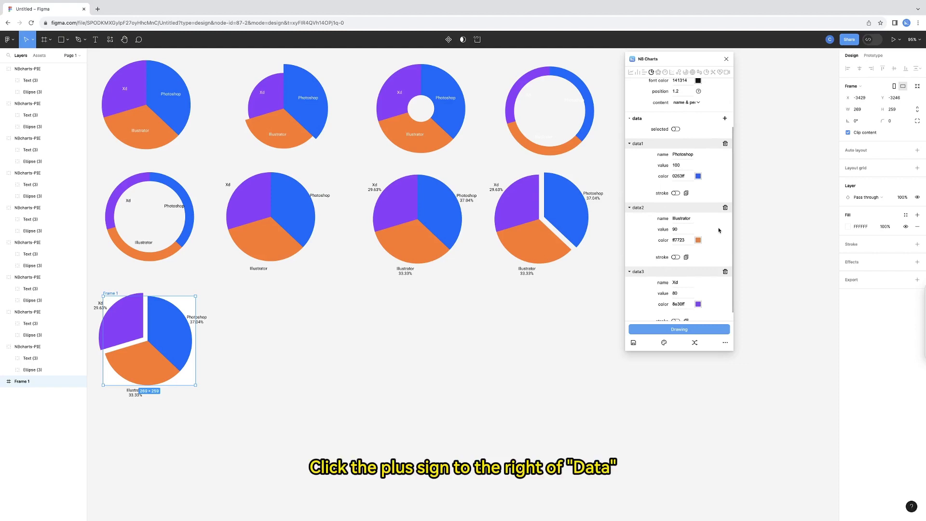
click(725, 119)
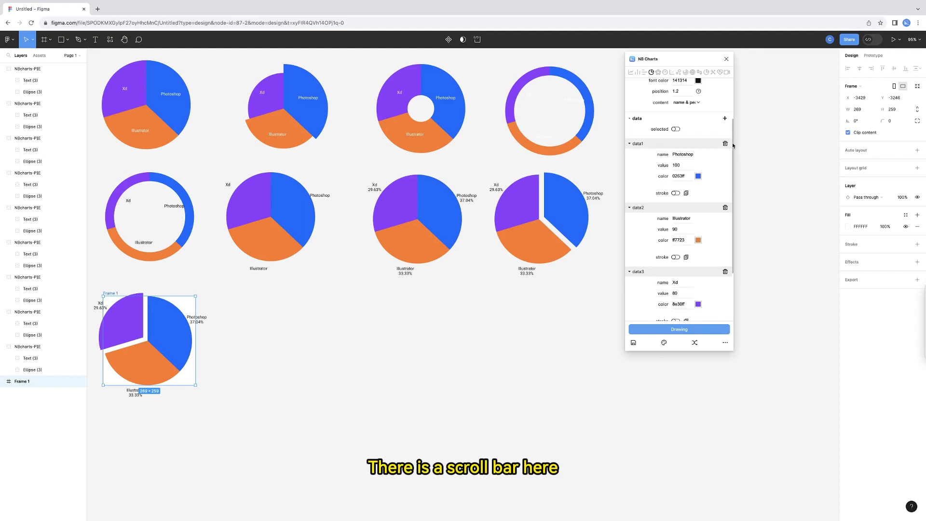
drag(732, 146, 730, 201)
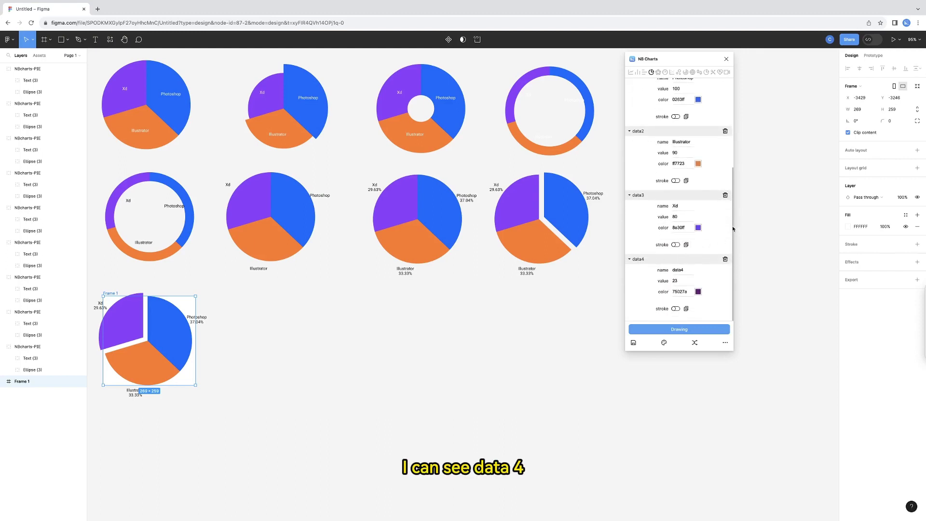
scroll(723, 202, up, 5)
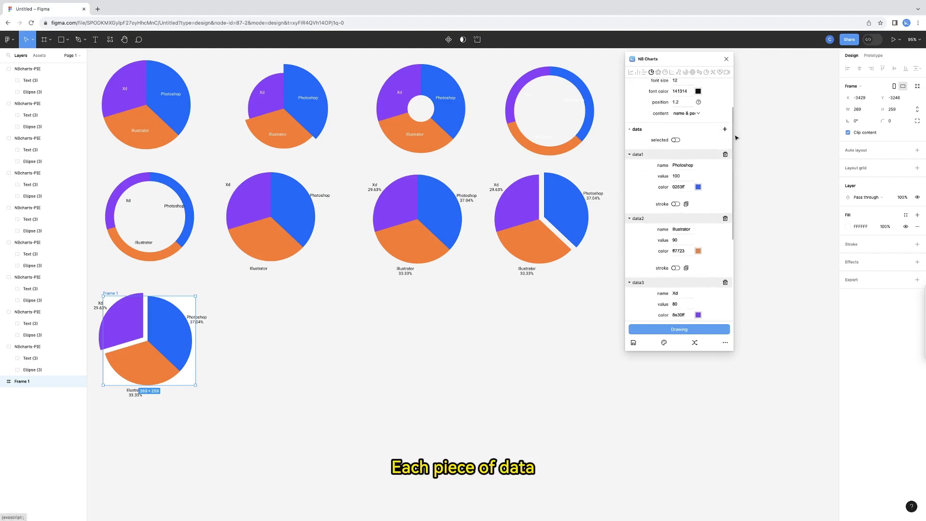
scroll(729, 231, down, 5)
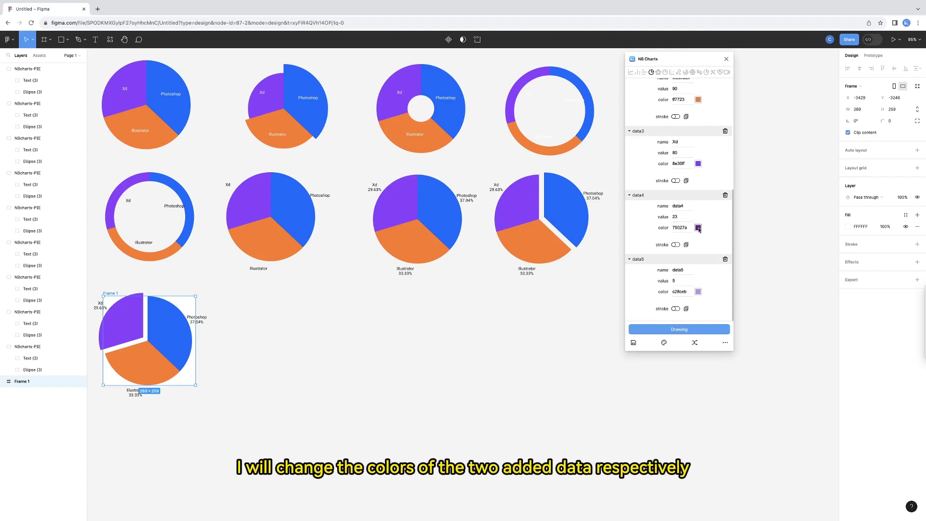
Colour data4 light green affc74 and give data5 a warm multi-stop gradient fill.
click(698, 228)
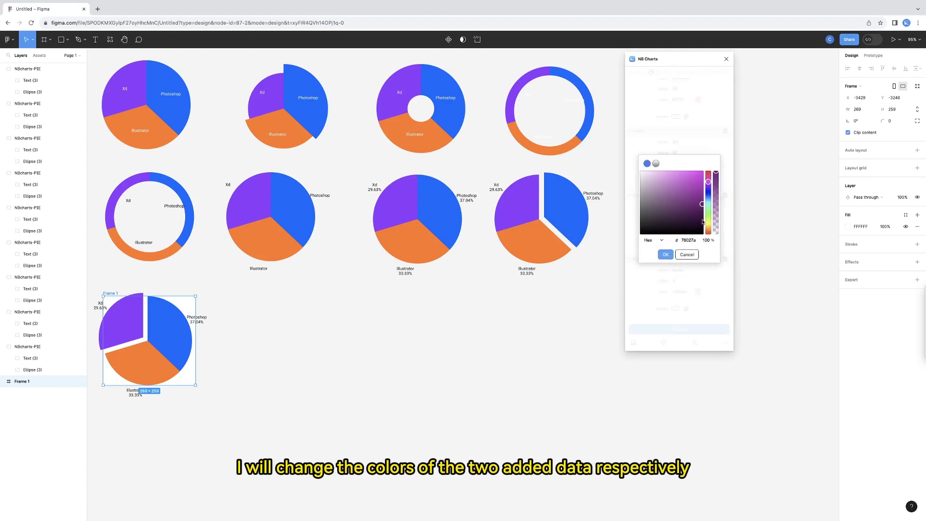
drag(709, 208, 707, 218)
click(665, 255)
click(698, 292)
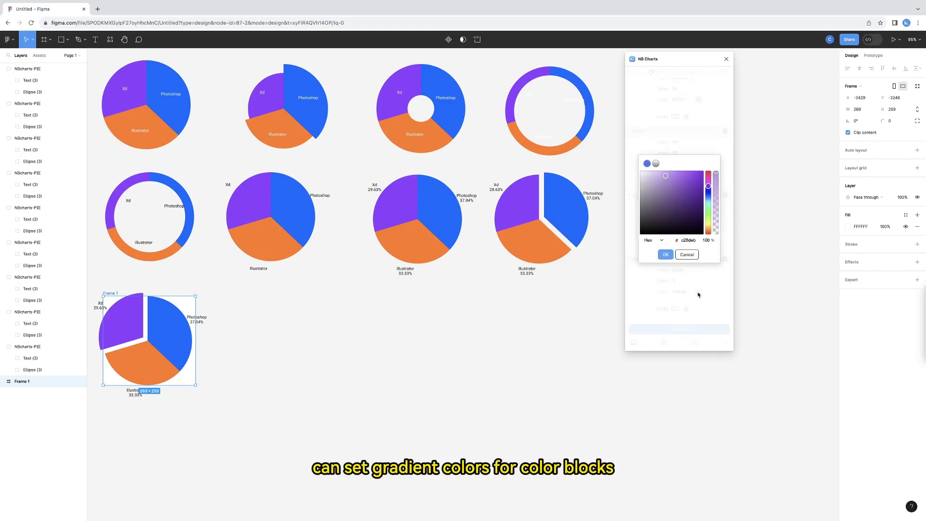
click(655, 164)
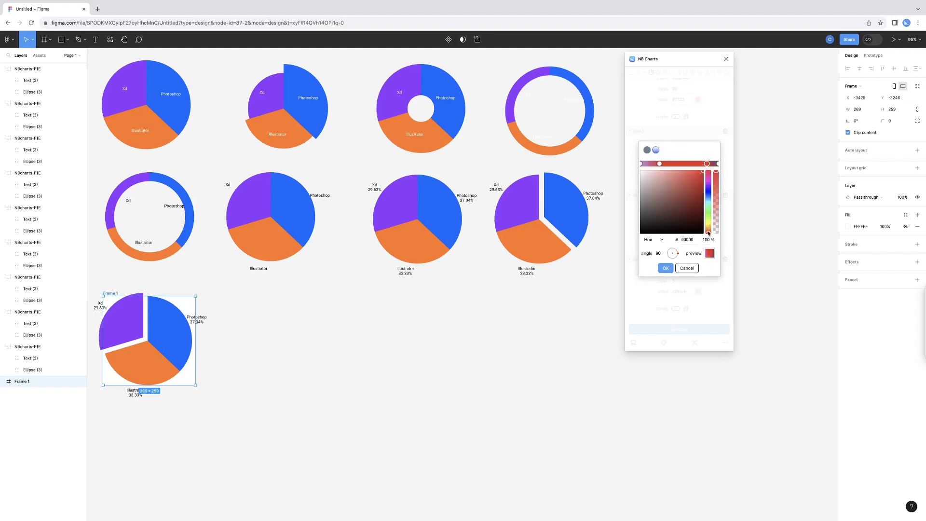
click(706, 164)
click(717, 165)
click(708, 196)
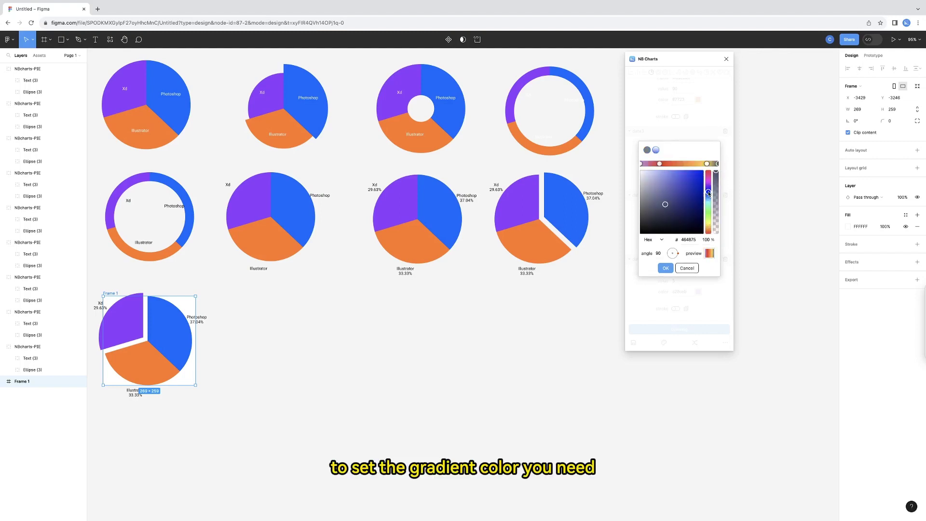
click(707, 163)
drag(707, 164, 697, 164)
click(677, 251)
click(664, 267)
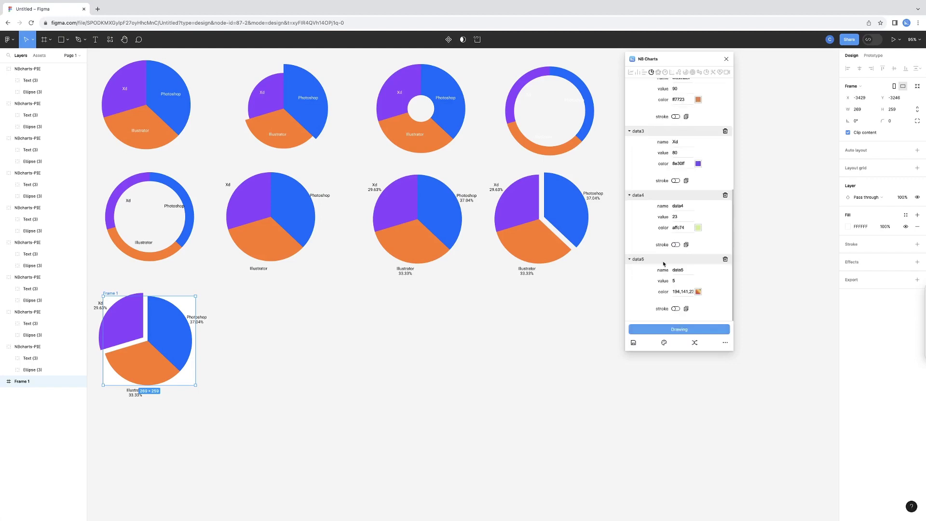
Set data5 to 80, Xd to 20, Illustrator to 50, and draw the five-slice pie into Frame 1.
drag(153, 332, 278, 333)
double_click(676, 280)
text(80)
double_click(675, 152)
text(20)
double_click(674, 89)
text(50)
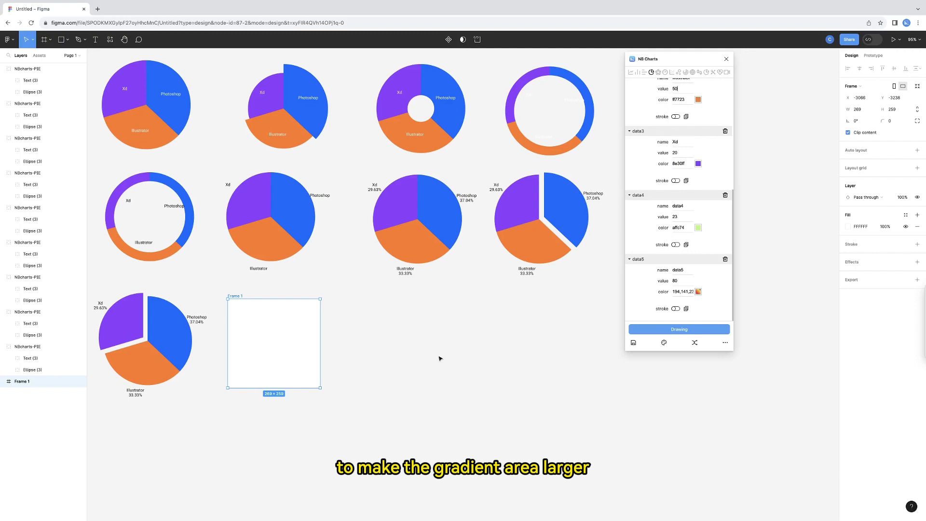
click(679, 329)
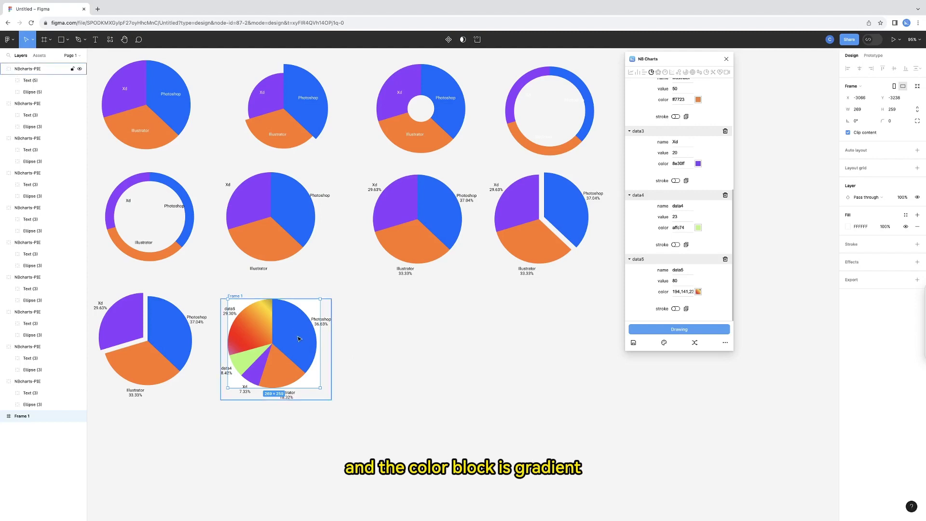
Give every slice a black size-2 outline and draw the outlined pie in Frame 1.
drag(294, 332, 431, 344)
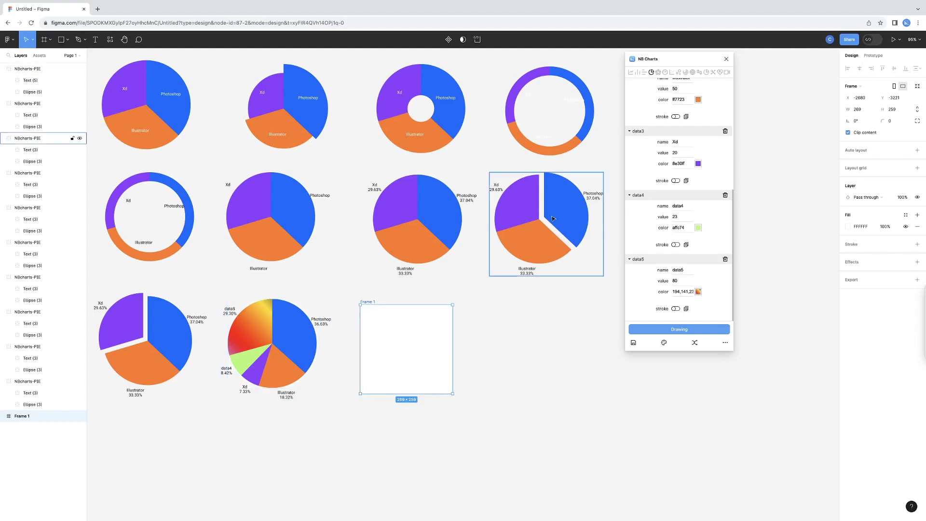
scroll(679, 178, up, 5)
click(675, 201)
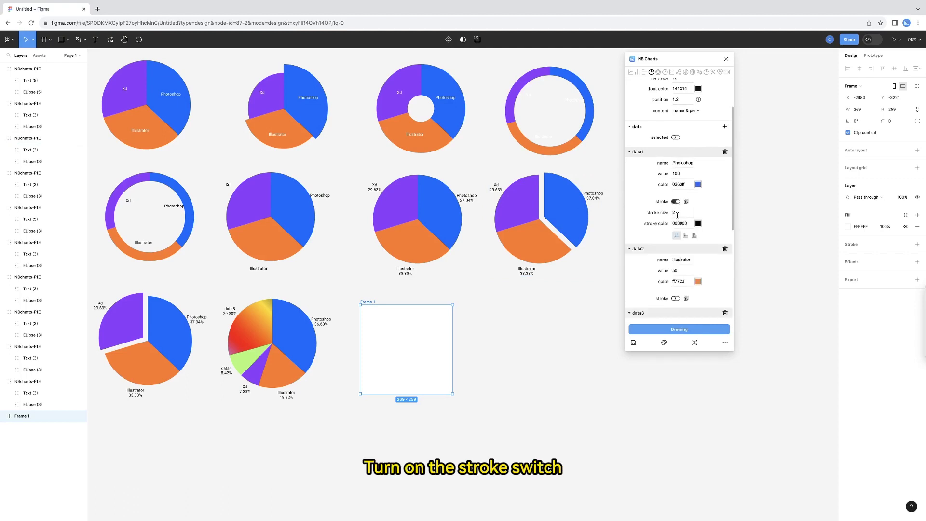
click(697, 223)
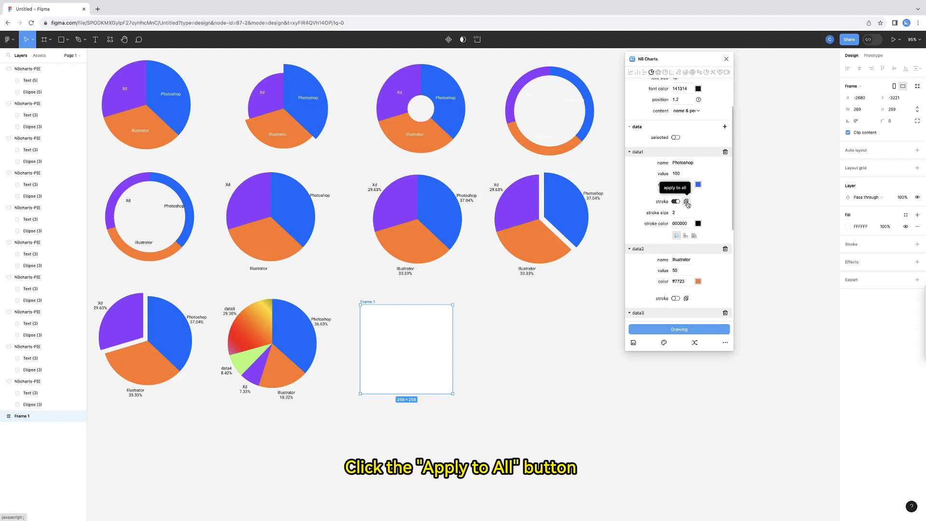
click(686, 202)
click(672, 217)
scroll(678, 213, down, 3)
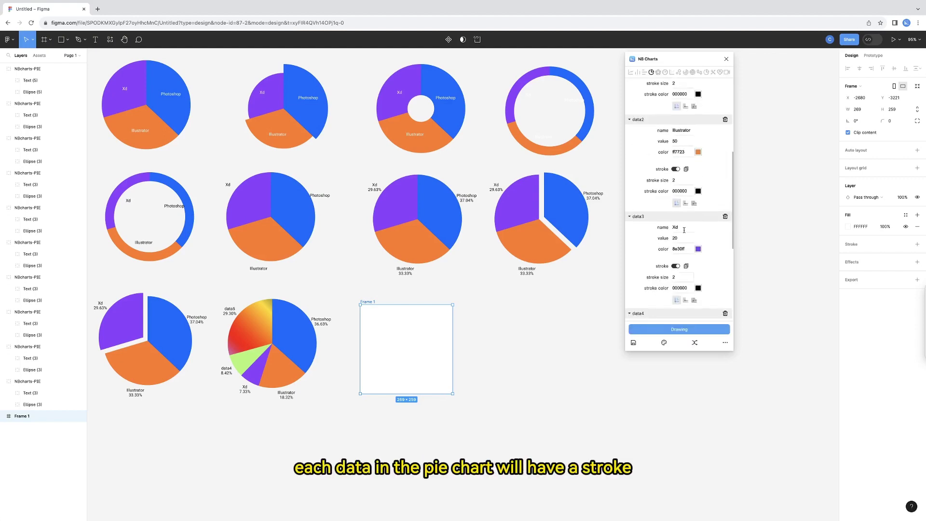
click(670, 333)
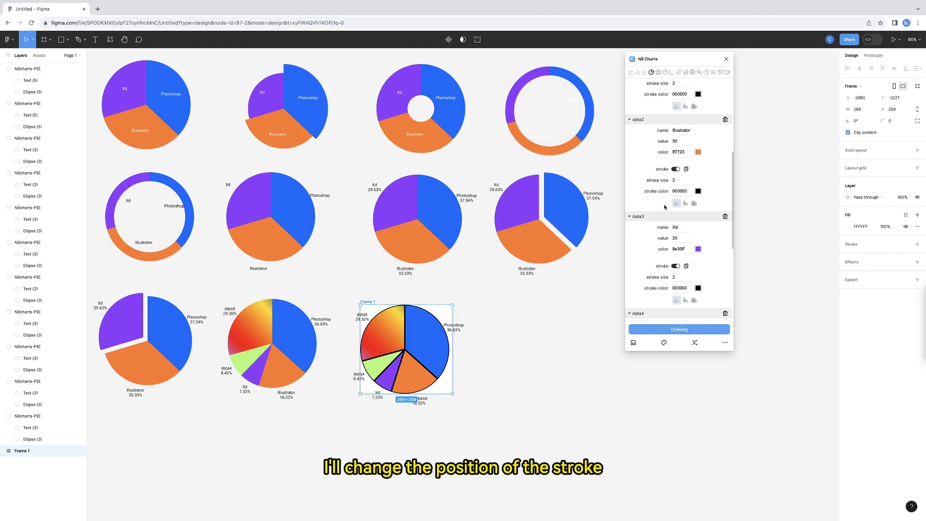
Switch all slices to the third outline position and redraw the pie in a moved Frame 1.
click(694, 203)
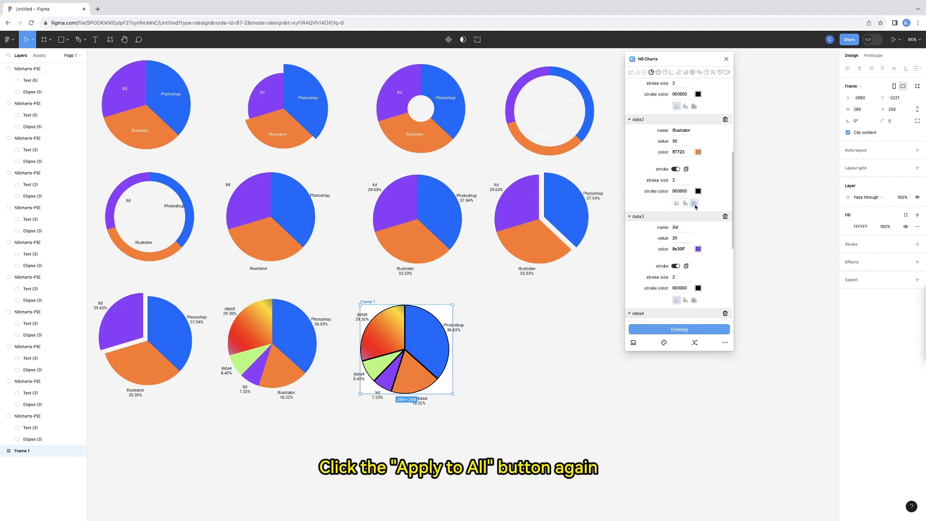
click(686, 170)
click(668, 220)
drag(397, 345, 533, 345)
click(638, 332)
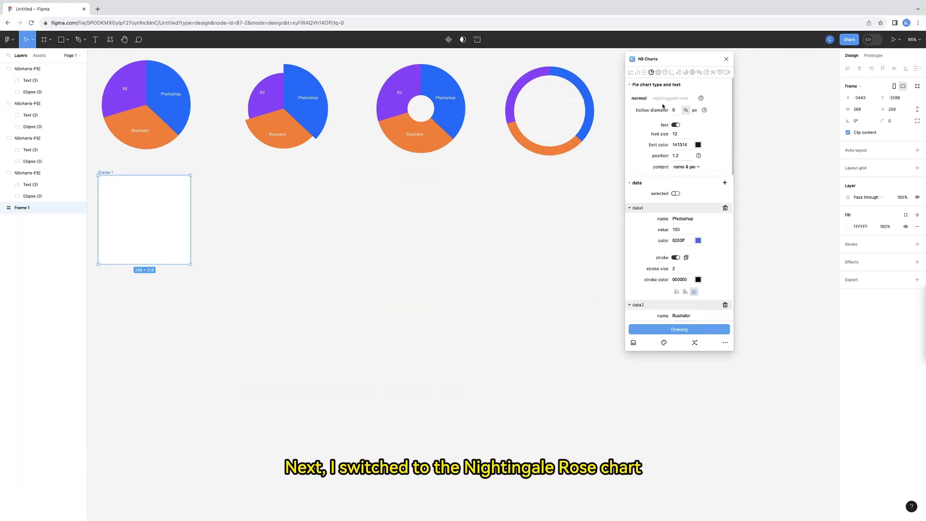
Draw a Nightingale rose version of the pie with a hollow diameter of 50 into Frame 1.
click(672, 100)
click(670, 111)
text(50)
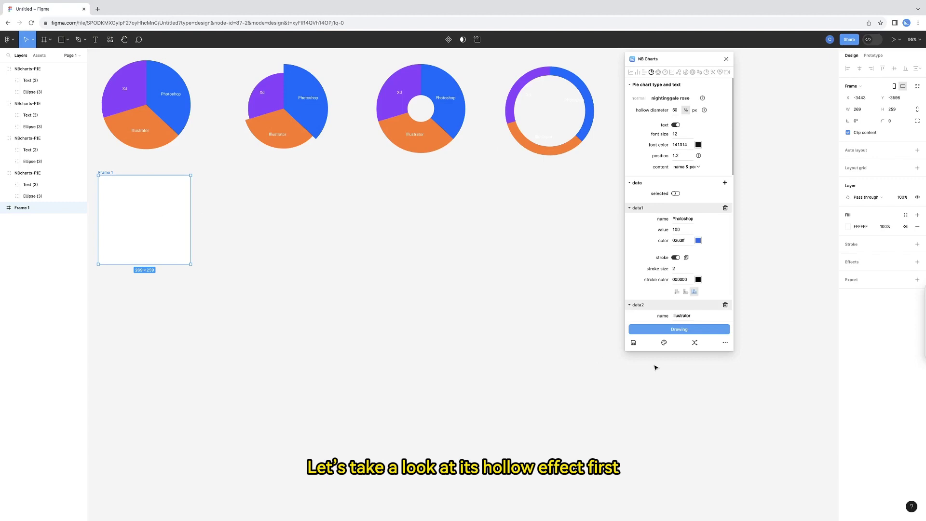
click(660, 331)
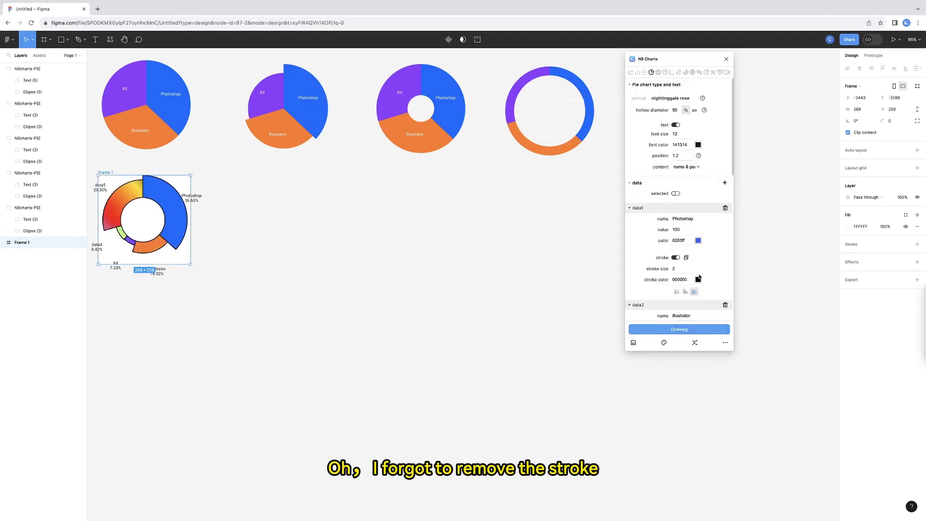
Remove the outlines from all slices and redraw the rose chart with a hollow diameter of 30.
click(676, 257)
click(670, 222)
scroll(670, 227, down, 1)
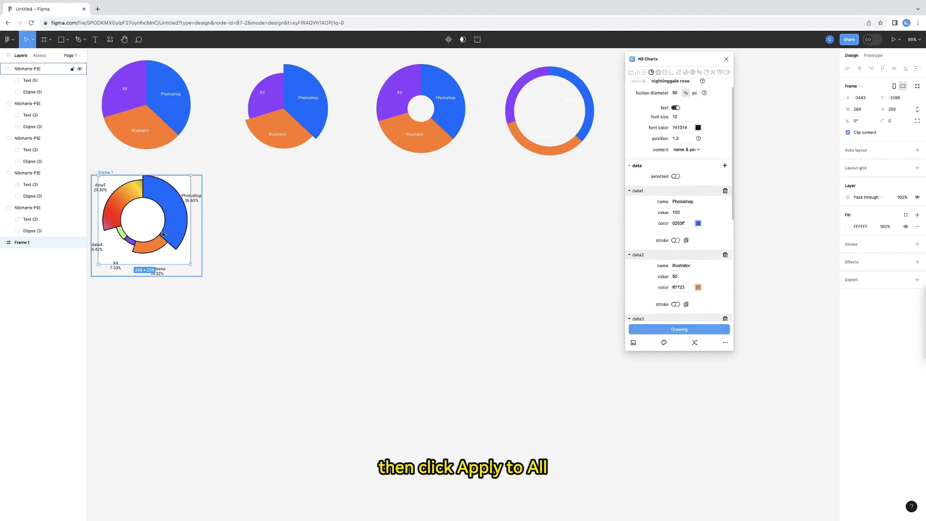
drag(163, 234, 304, 236)
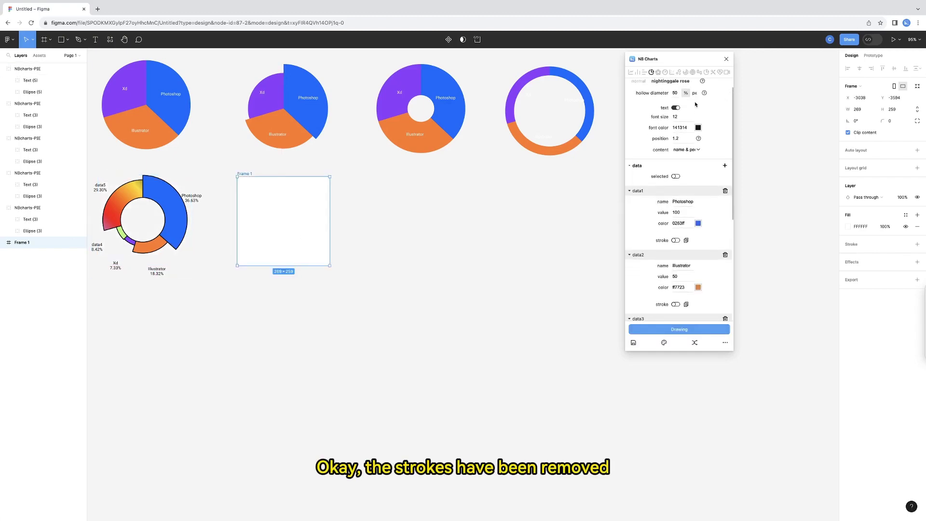
double_click(674, 93)
text(3)
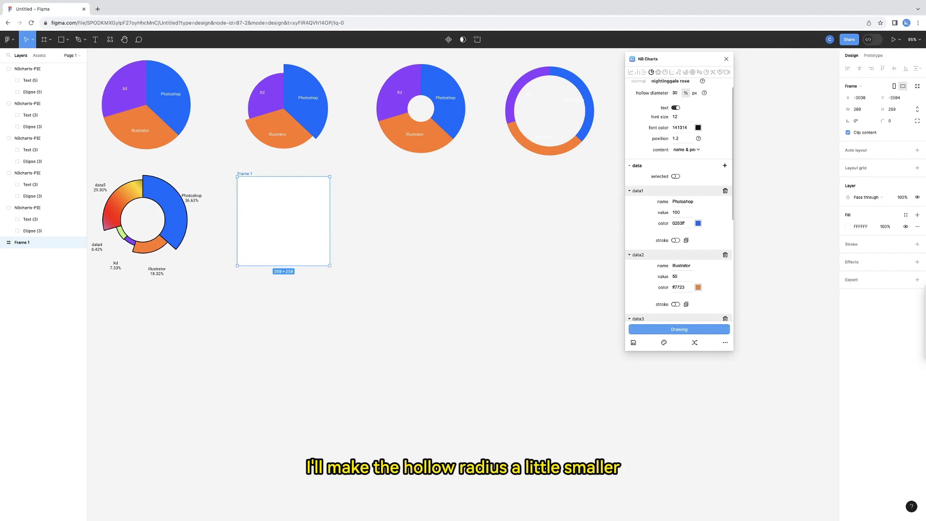
key(Return)
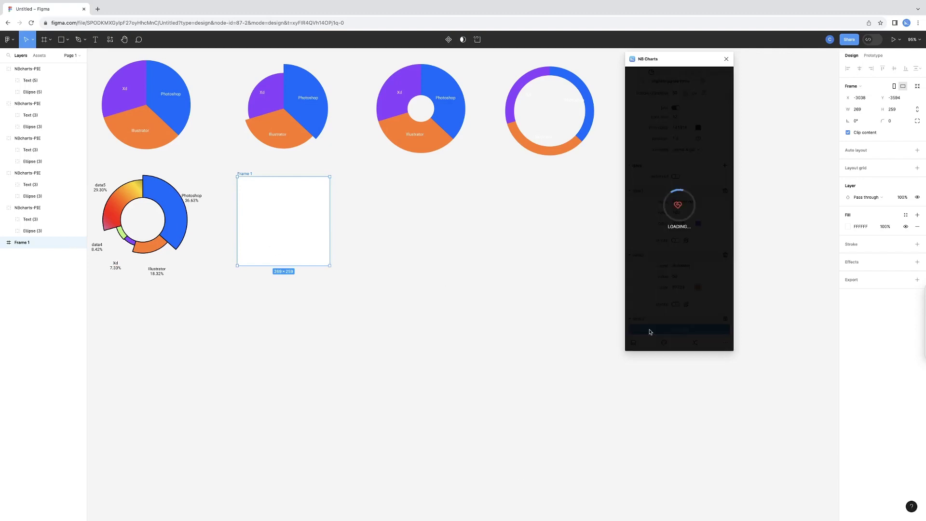
Draw a rose chart with the Photoshop slice (selected index 1) pulled out at offset 30.
drag(290, 232, 423, 232)
click(676, 177)
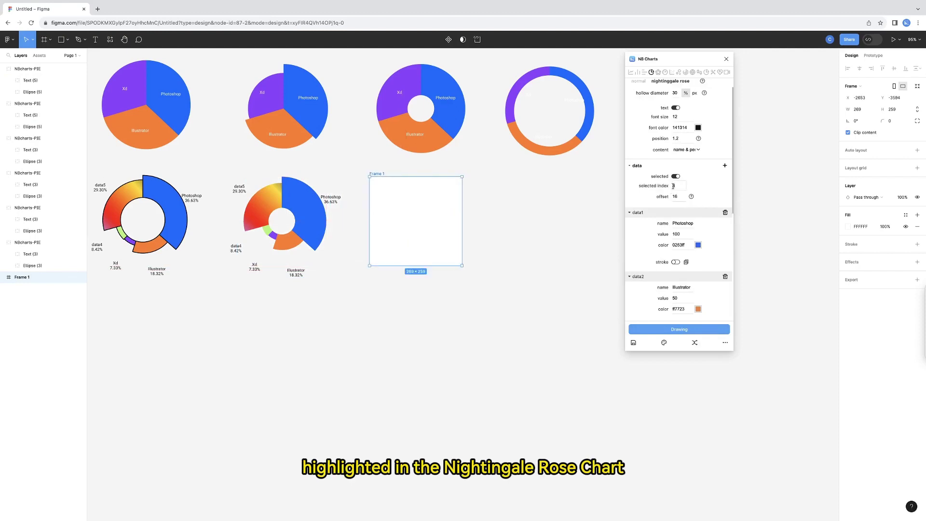
double_click(673, 186)
text(1)
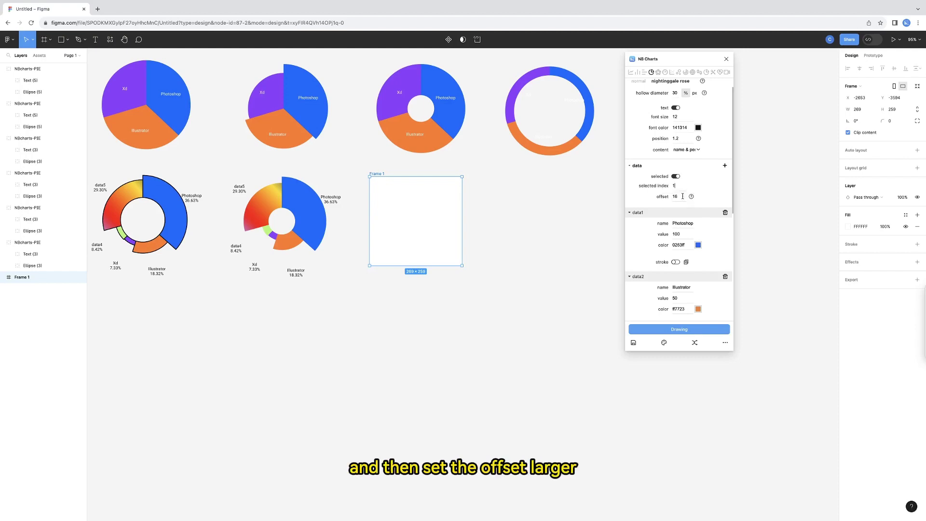
drag(682, 196, 668, 196)
click(663, 331)
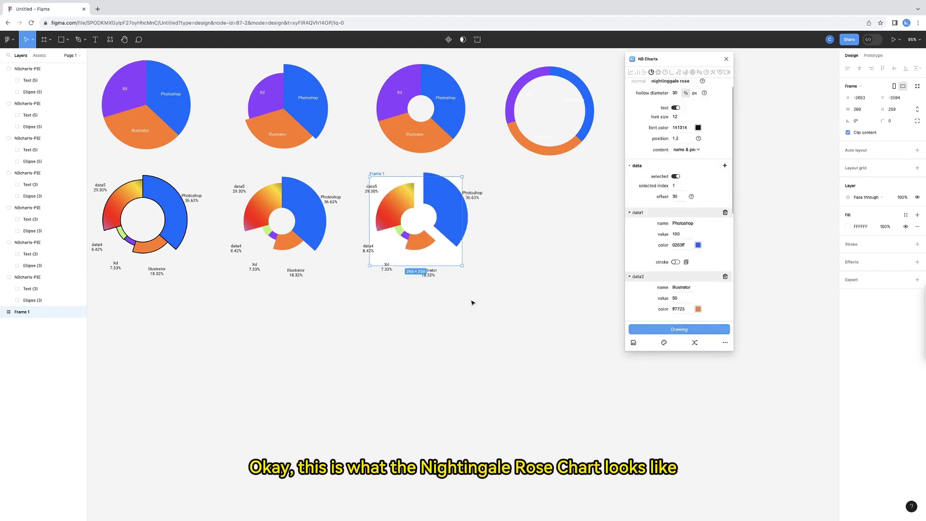
click(518, 305)
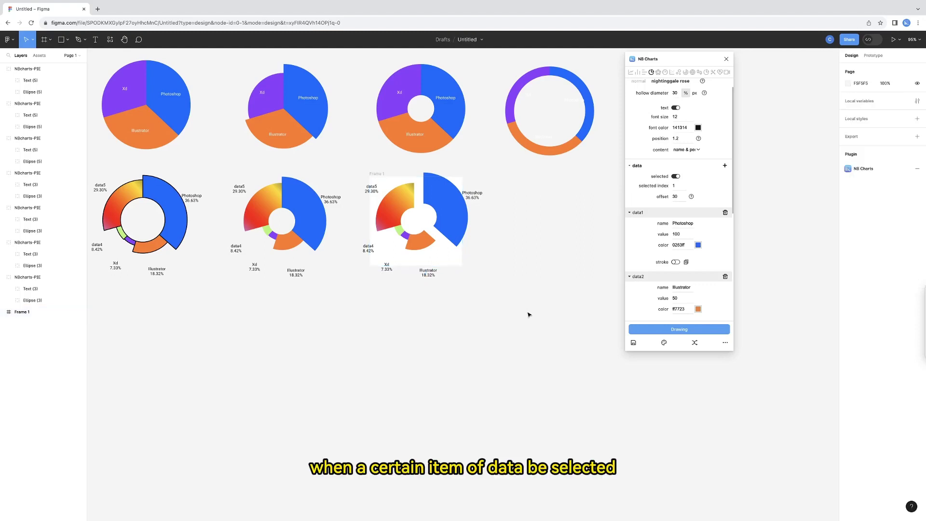